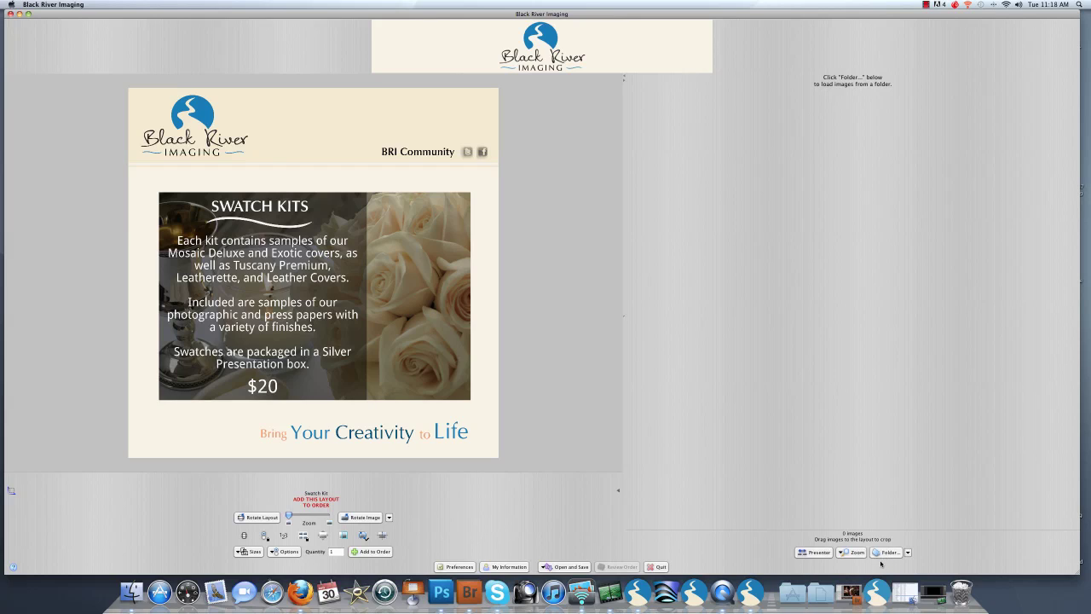
Step: Load the photos from Desktop > ajandgrant > processed into the image browser
click(885, 552)
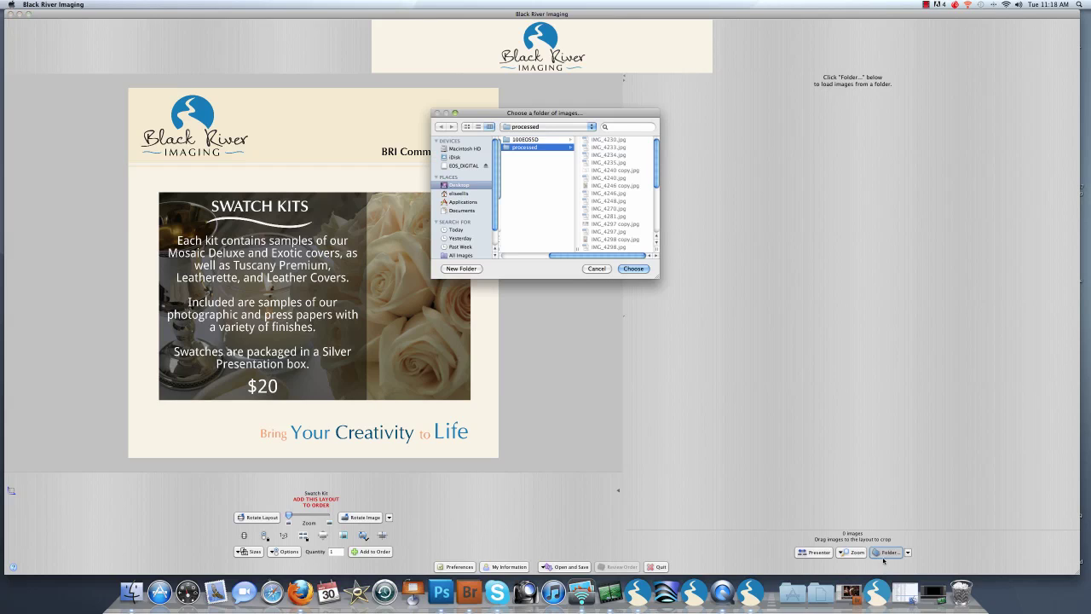
click(458, 185)
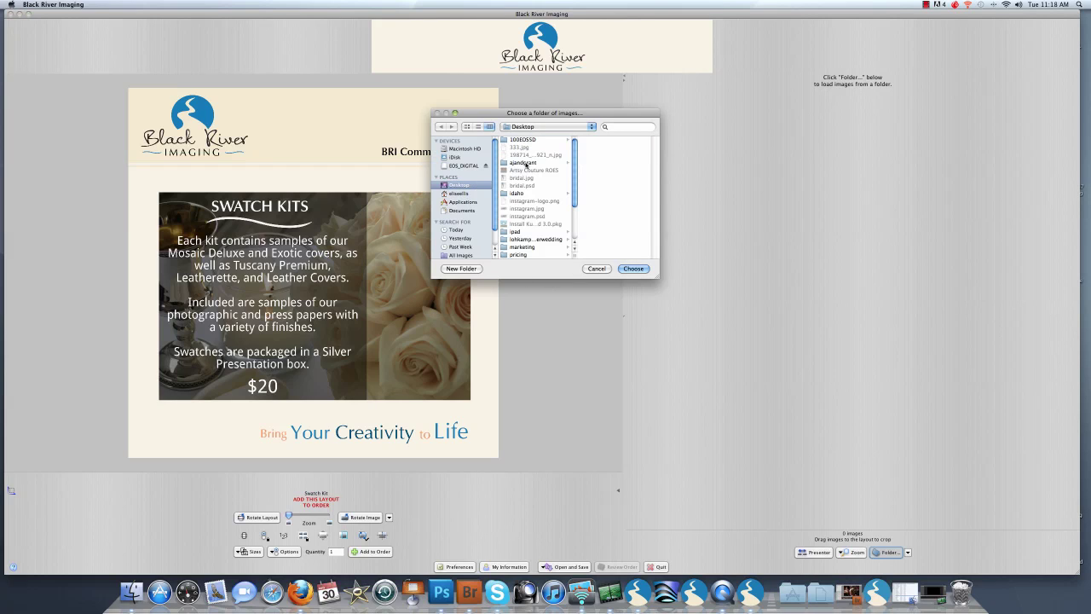
click(526, 163)
click(602, 148)
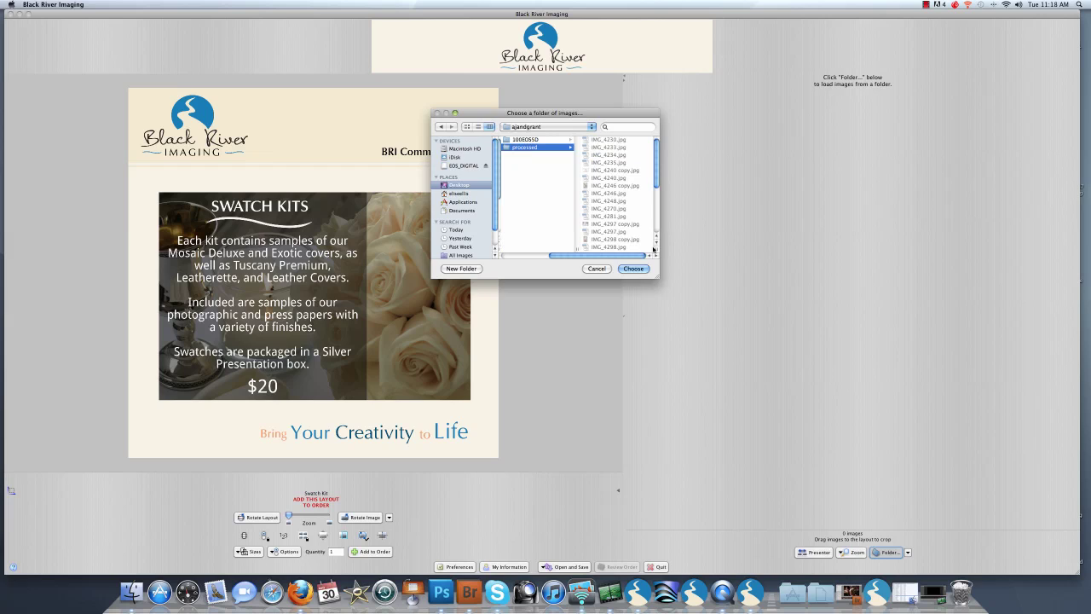
click(633, 268)
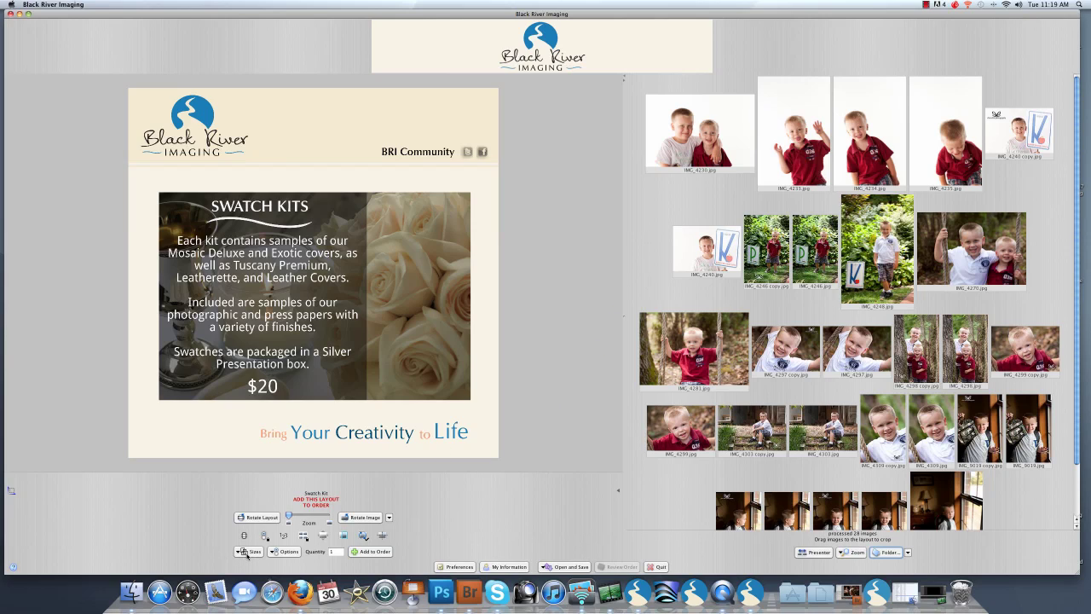
Step: Switch the size catalog to Metal Prints & Specialty Gift Items
click(245, 552)
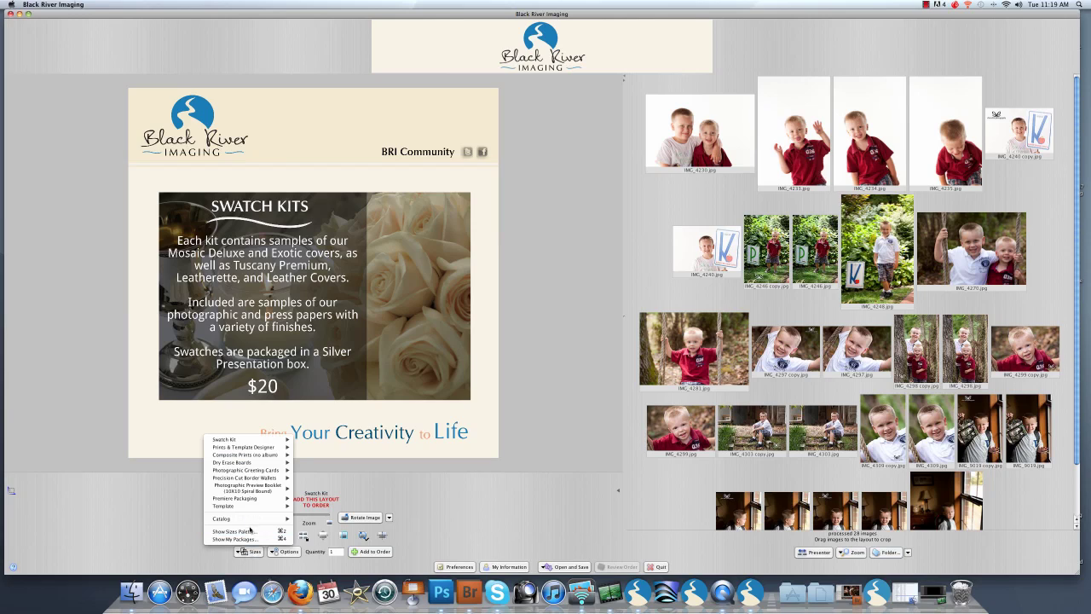
mouse_move(252, 521)
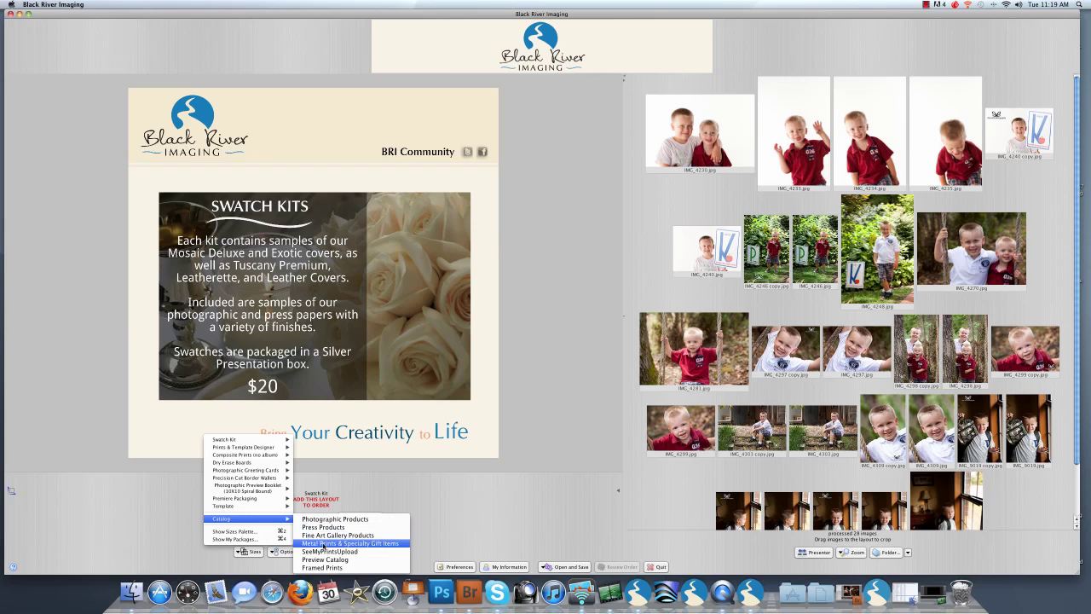
click(324, 544)
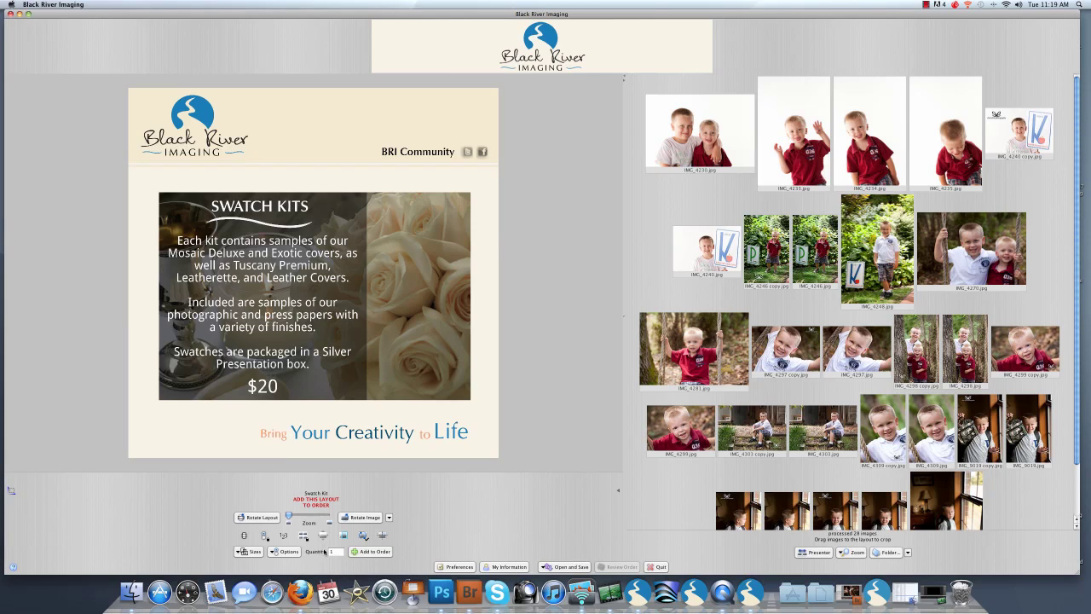
Step: Choose the 7" Rectangle from Metal Prints > Specialty Shapes as the layout
click(242, 553)
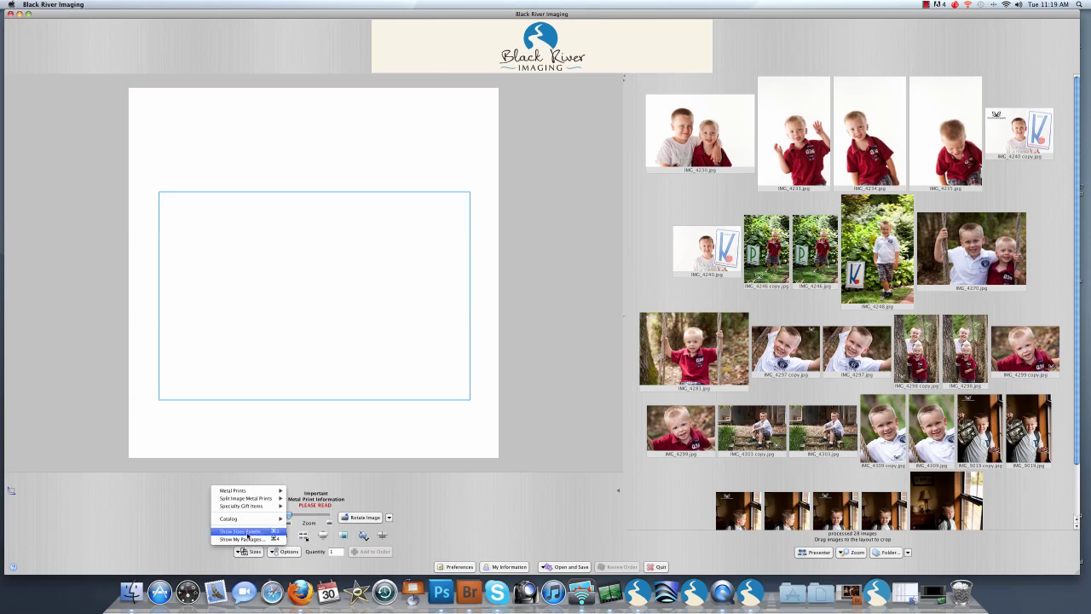
mouse_move(255, 492)
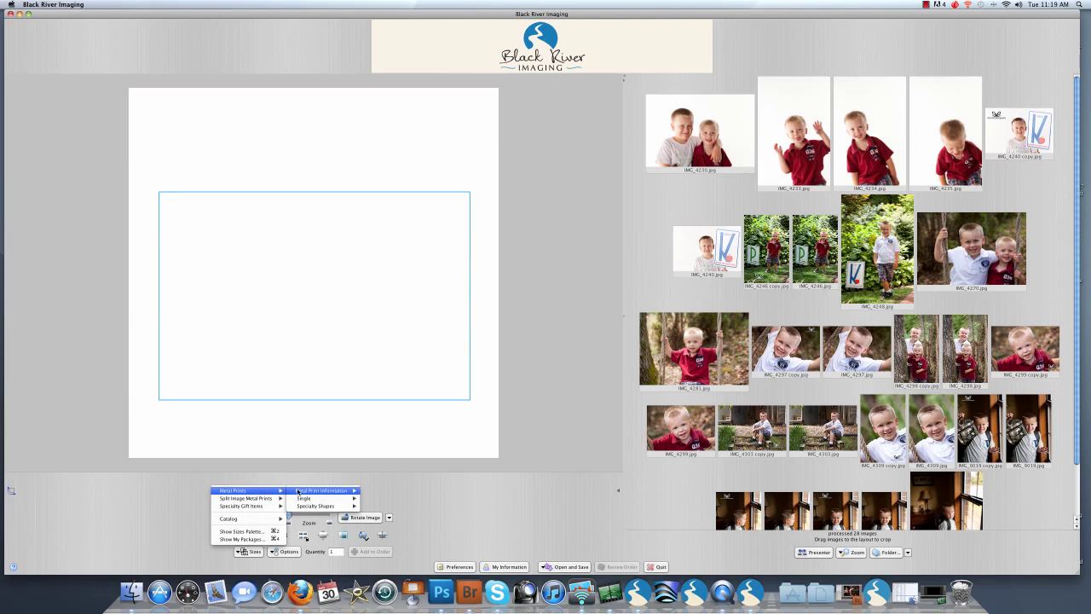
mouse_move(309, 492)
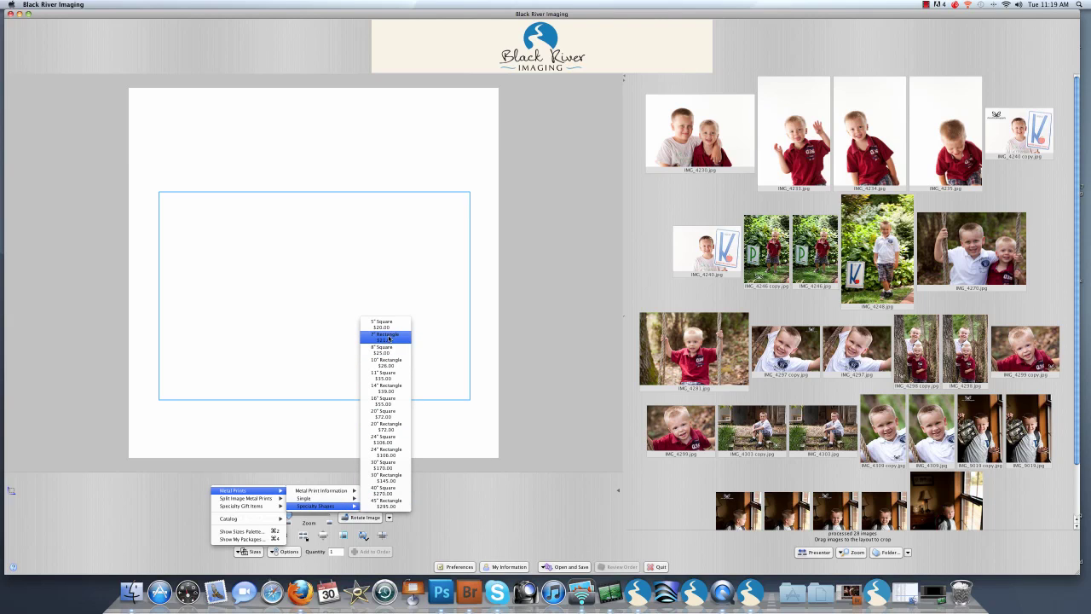
click(388, 337)
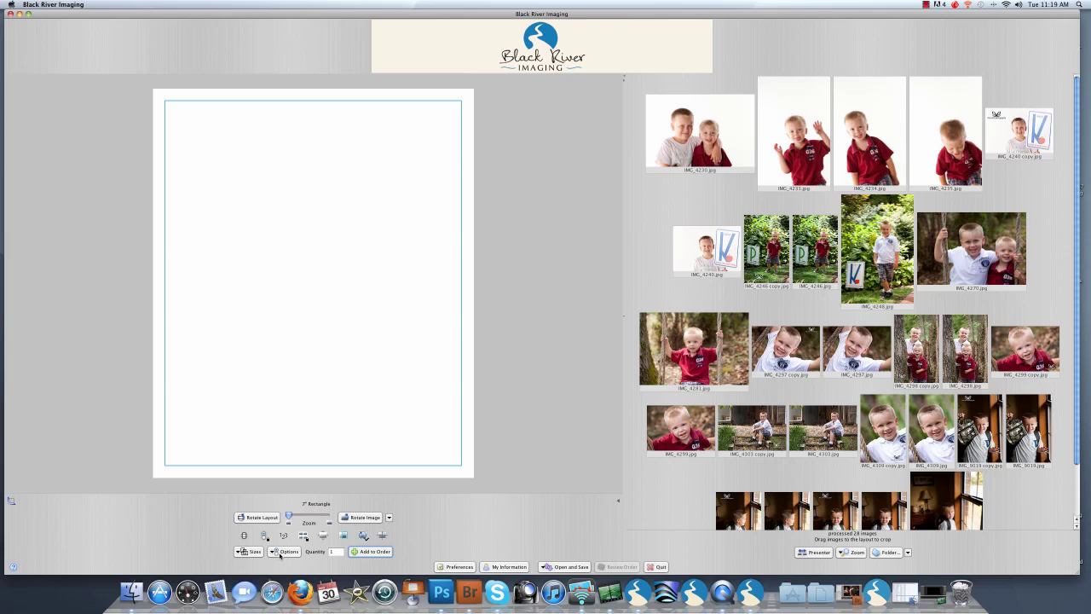
Step: Set the print outline to Shape 6, keeping Image 1 at Vibrant vibrancy and Gloss coating
click(281, 553)
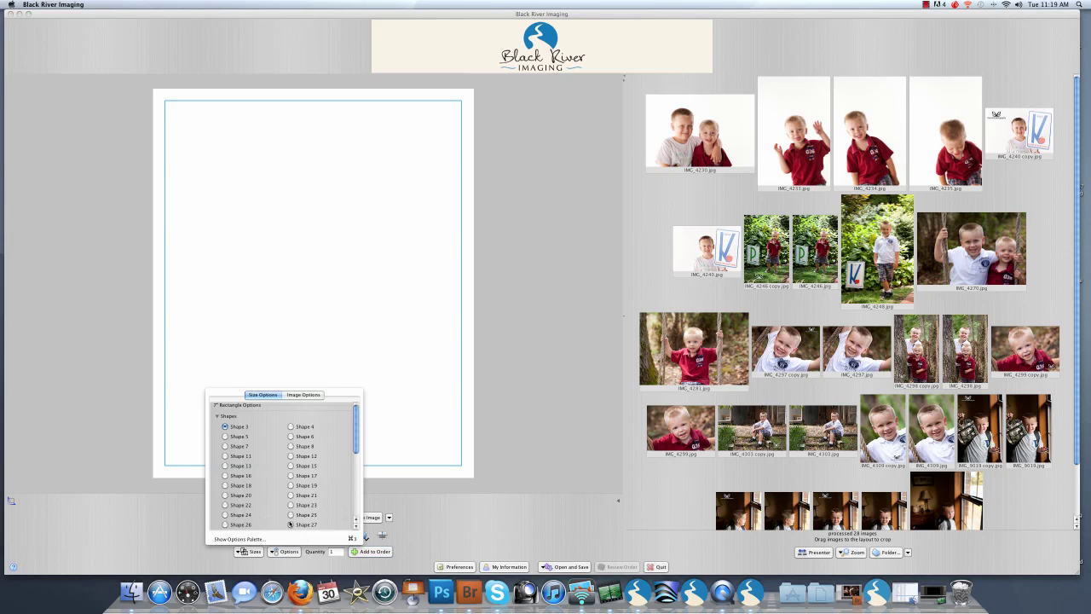
click(291, 437)
drag(355, 421, 357, 471)
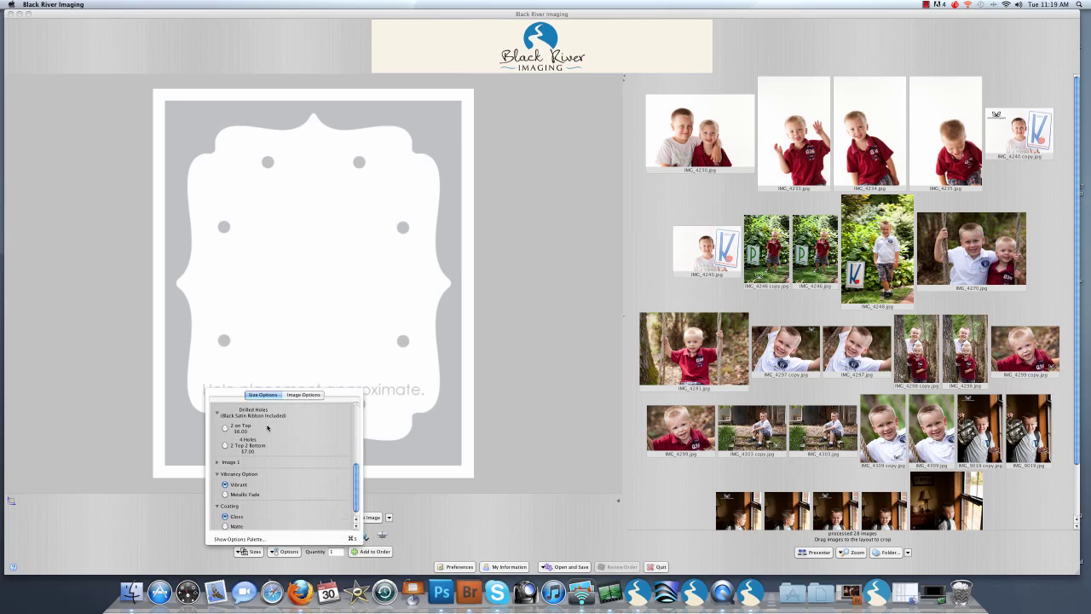
click(217, 463)
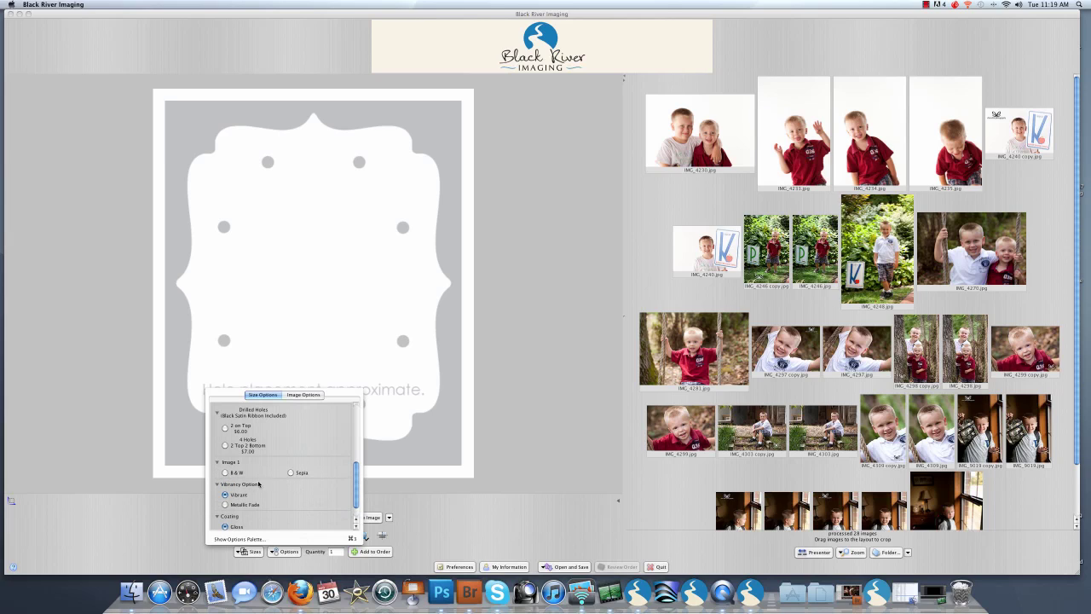
scroll(316, 495, down, 2)
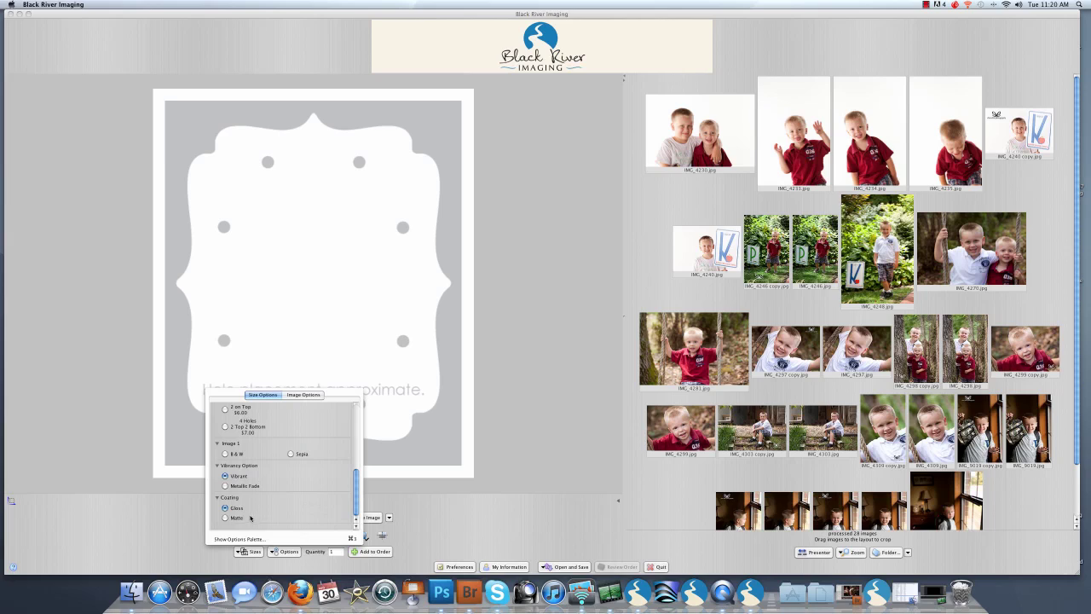
click(427, 511)
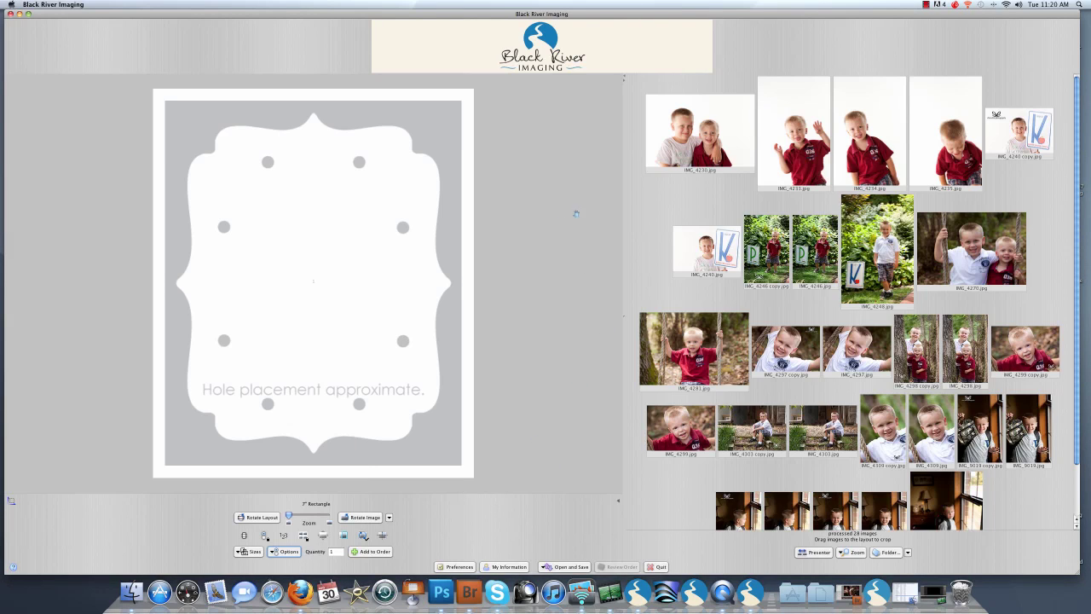
Step: Place IMG_4233.jpg in the Shape 6 frame, shift it upward, and add the print to the order
click(818, 183)
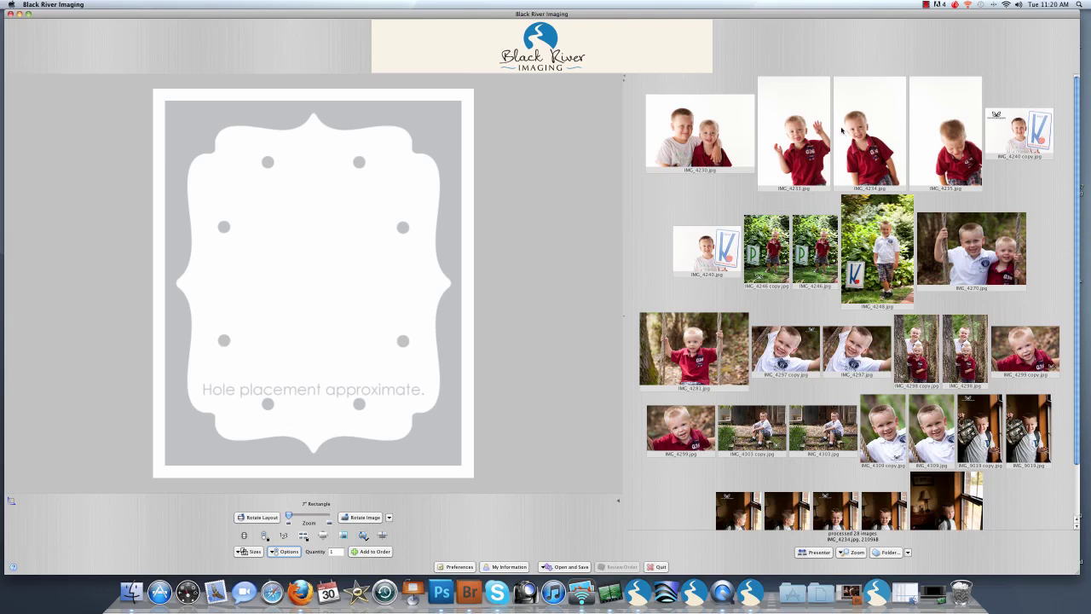
click(793, 129)
drag(795, 128, 321, 294)
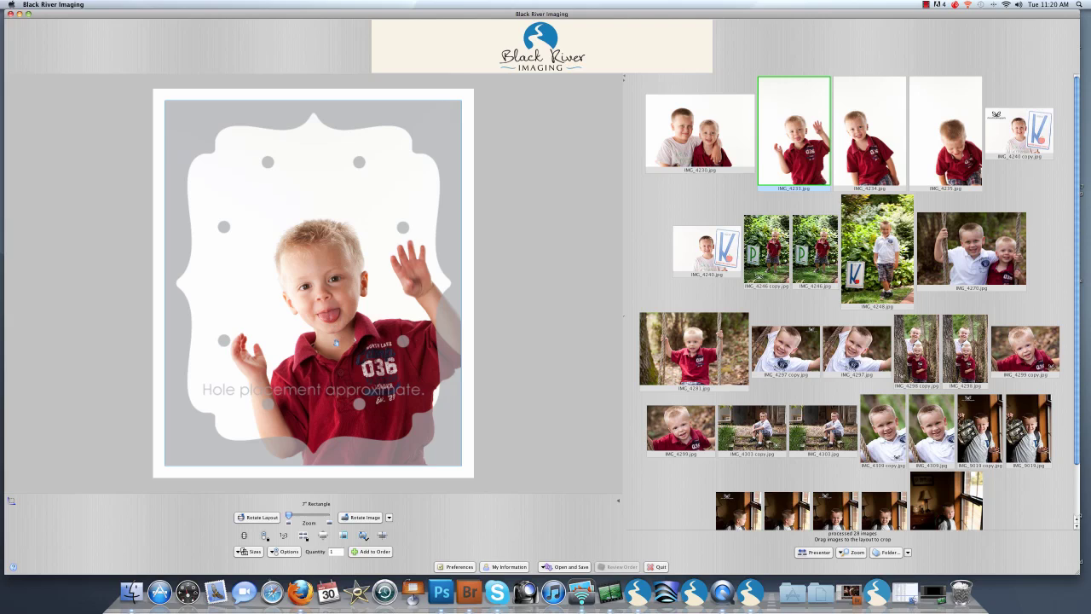
drag(336, 343, 328, 290)
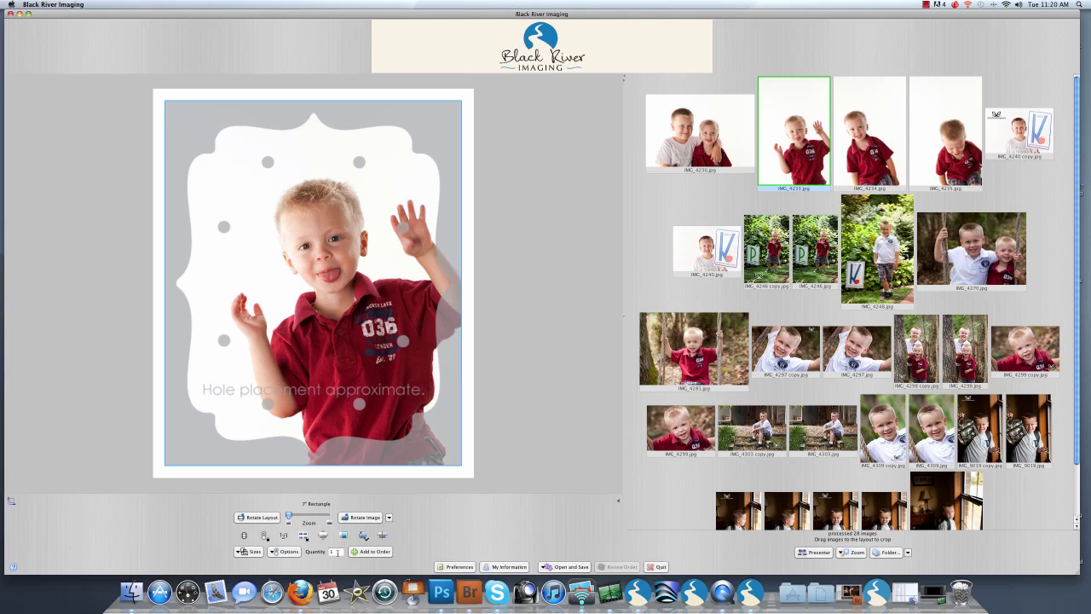
click(366, 552)
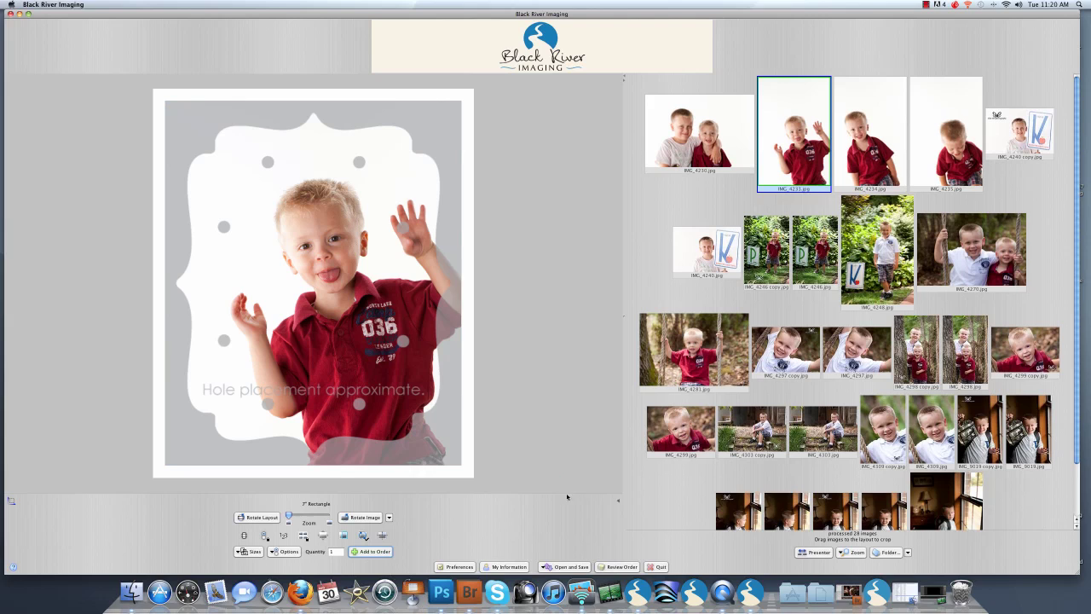
Step: Open the order review listing one 7" Rectangle print of IMG_4233.jpg at $21.00
click(607, 568)
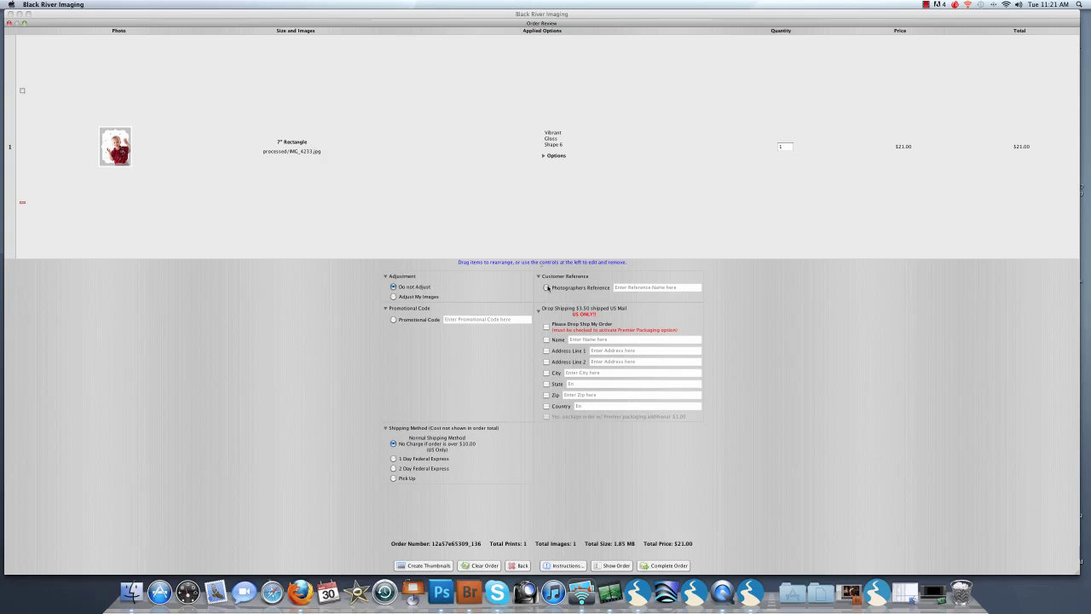
Step: Turn on Photographers Reference and set it to 'metal prints'
click(547, 288)
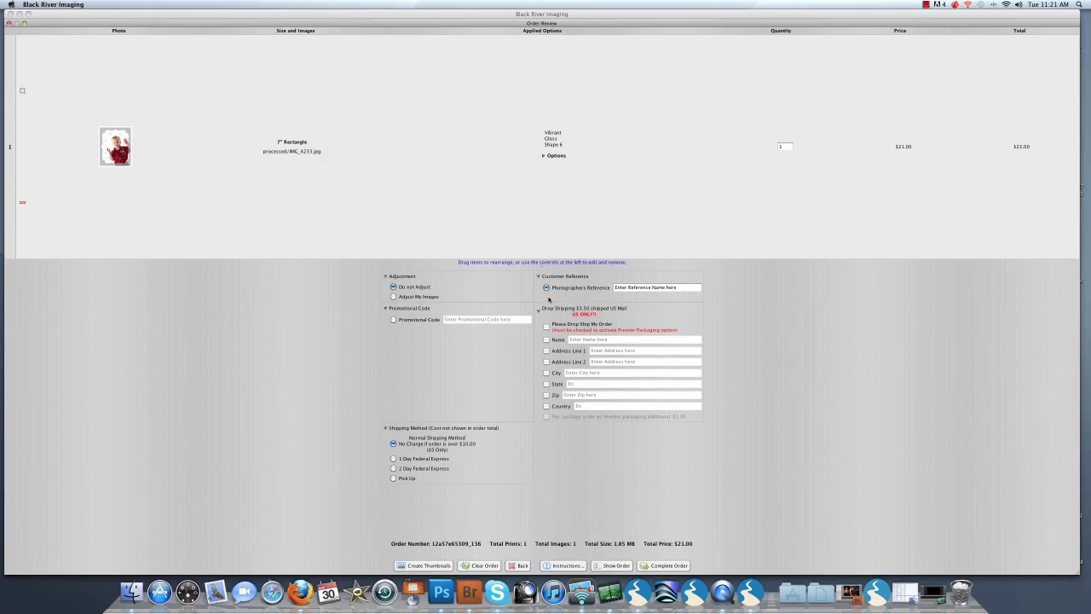
click(682, 287)
key(super+a)
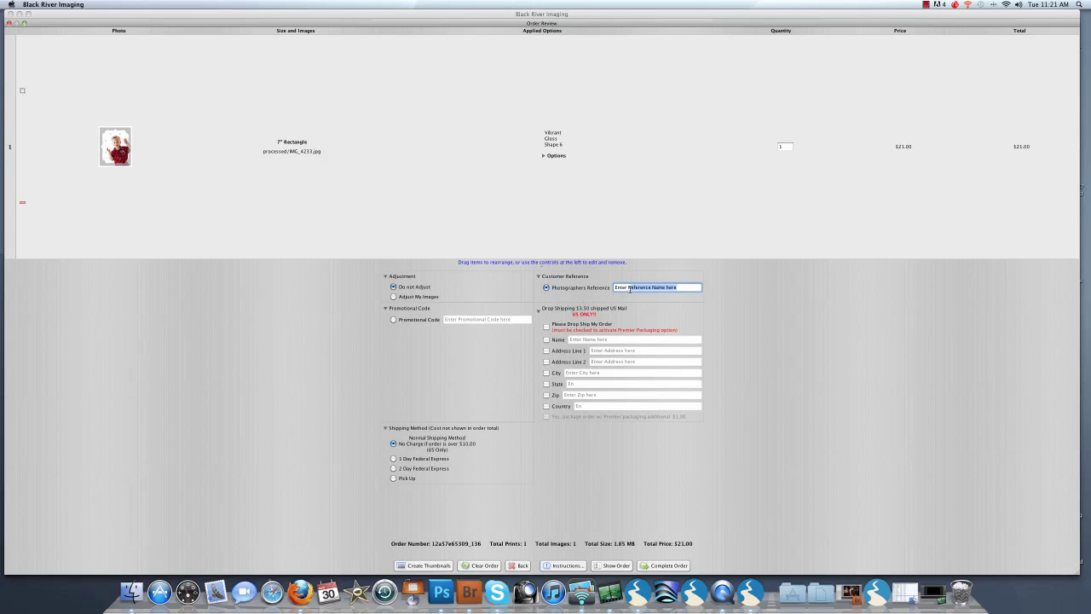
text(meta)
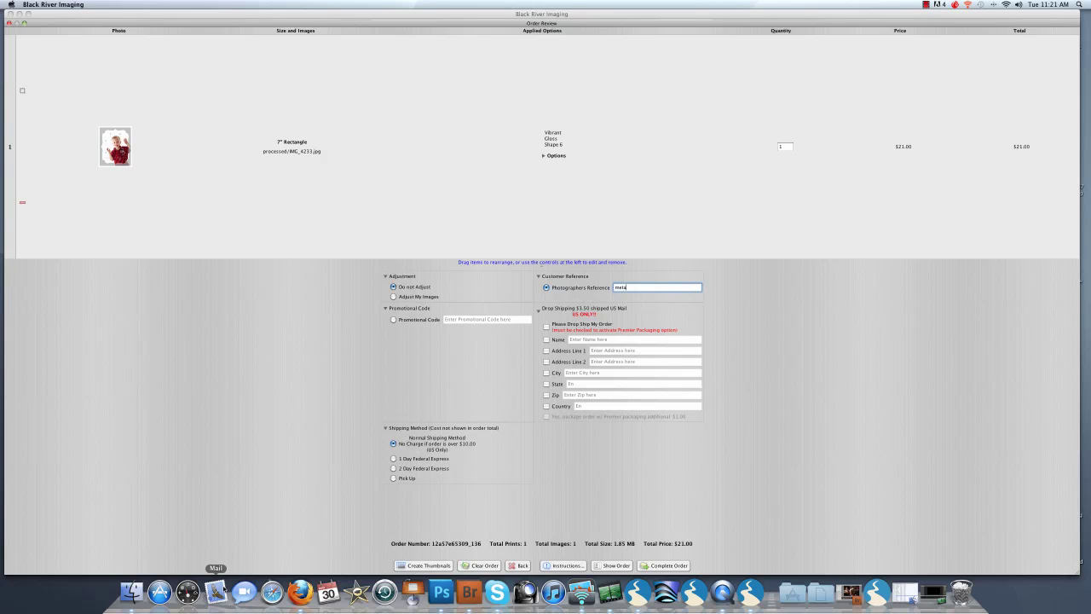
text(l prints)
Step: Leave the promotional code off and choose Pick Up as the shipping method
click(393, 320)
double_click(458, 319)
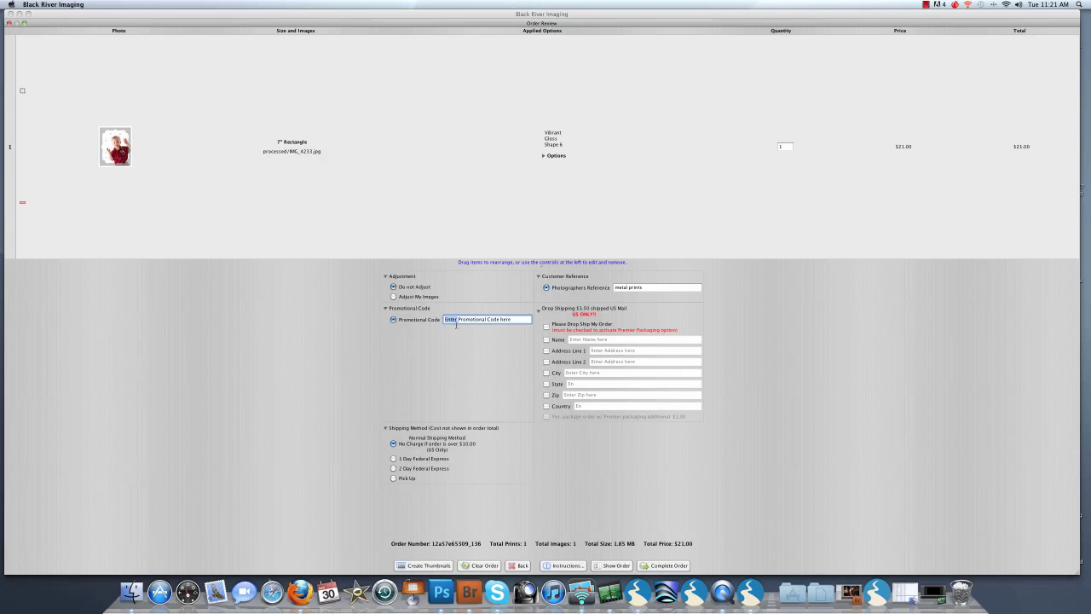
click(523, 320)
click(393, 320)
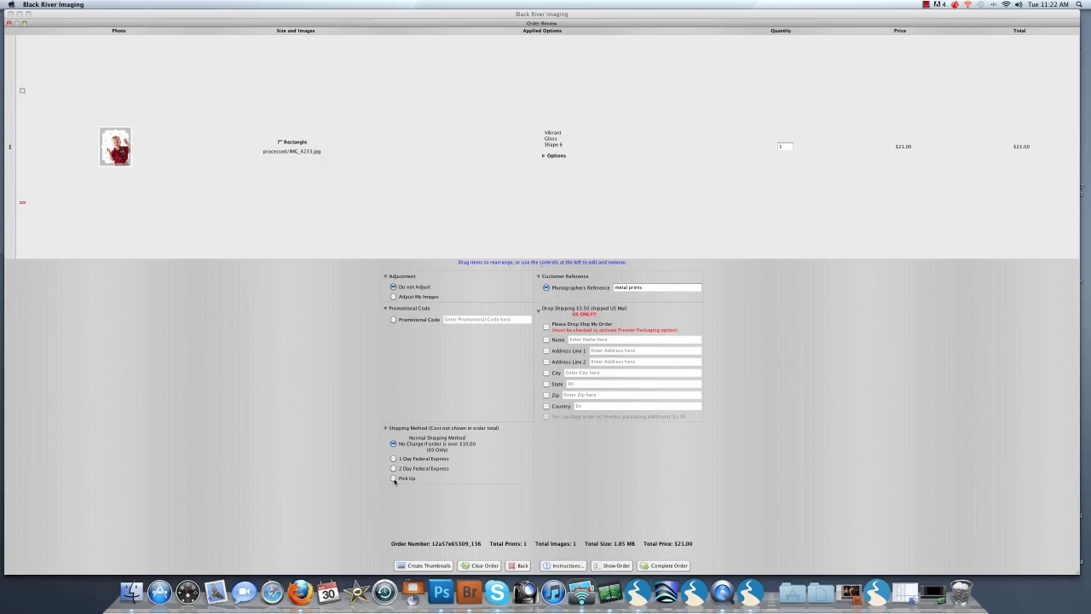
click(394, 479)
click(564, 565)
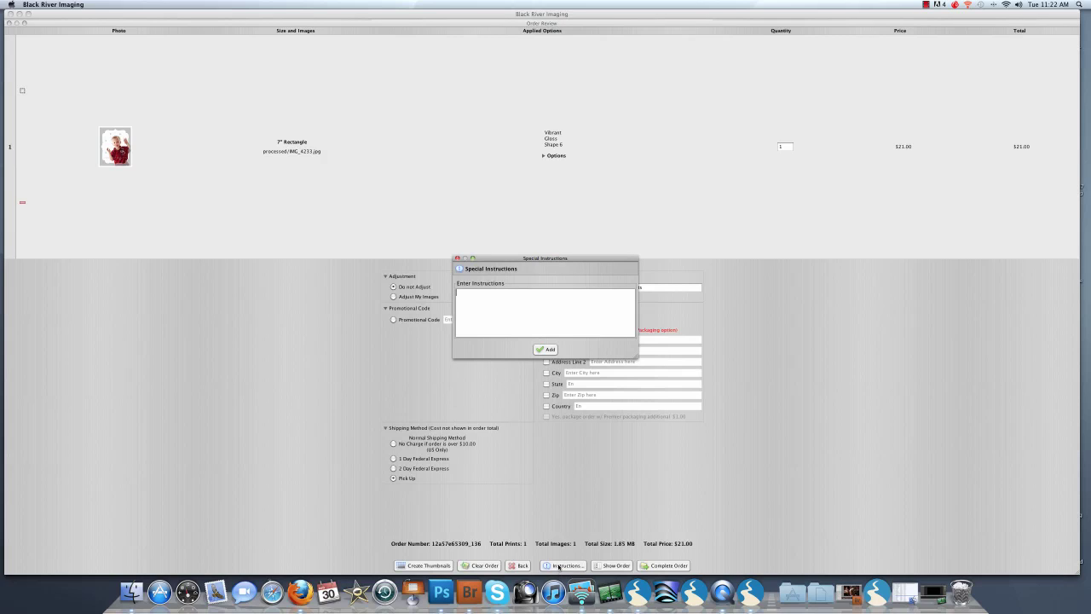
click(544, 350)
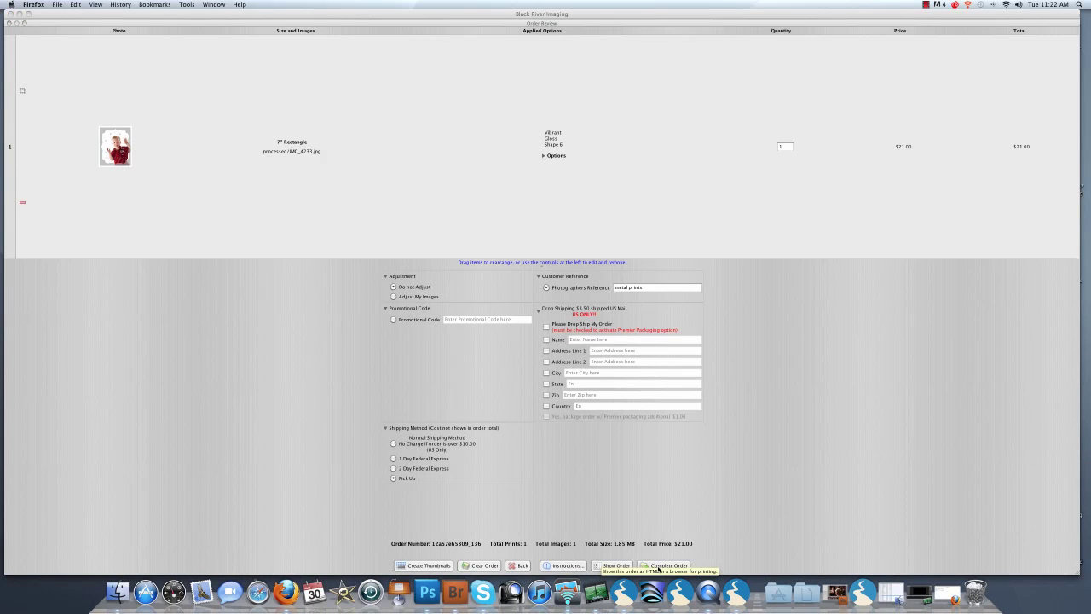
Step: Complete the order to send now via the Internet, paying with the card security code
click(661, 565)
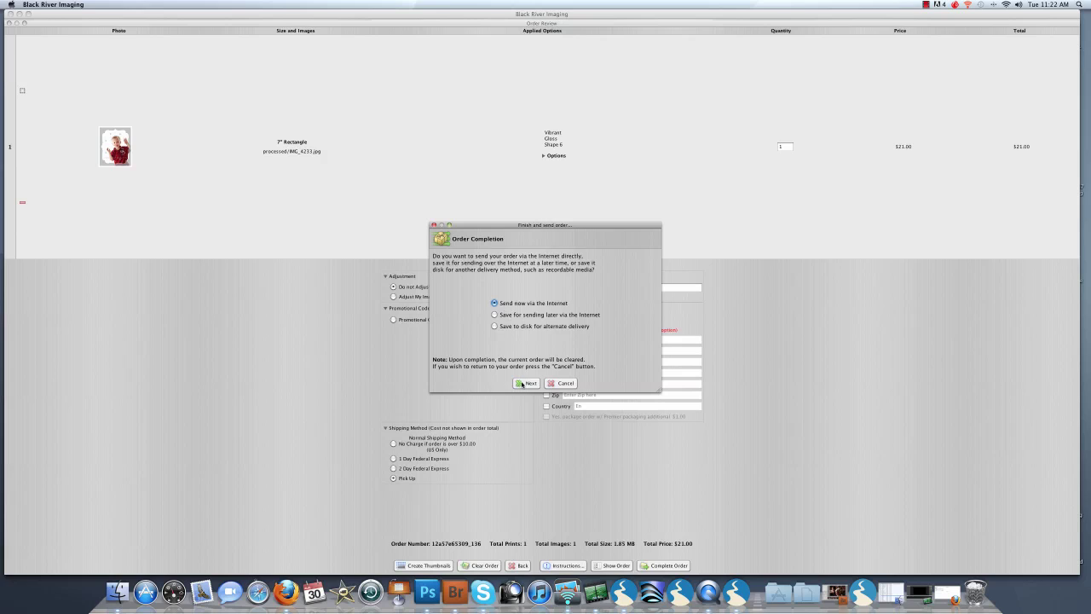
click(523, 384)
click(563, 310)
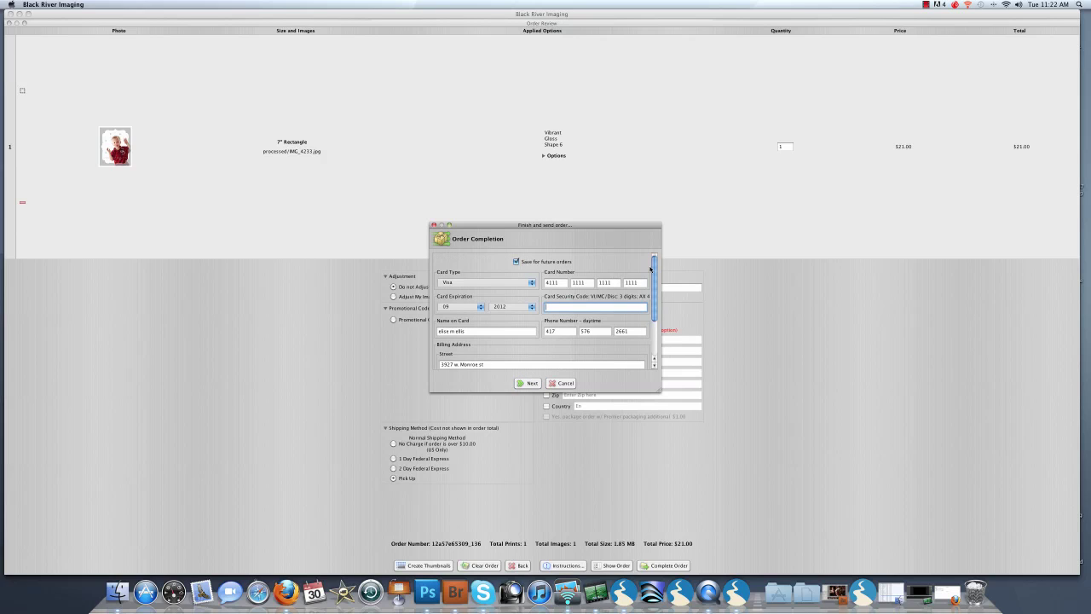
mouse_move(656, 262)
mouse_down()
mouse_move(655, 323)
mouse_move(646, 252)
mouse_up()
click(529, 383)
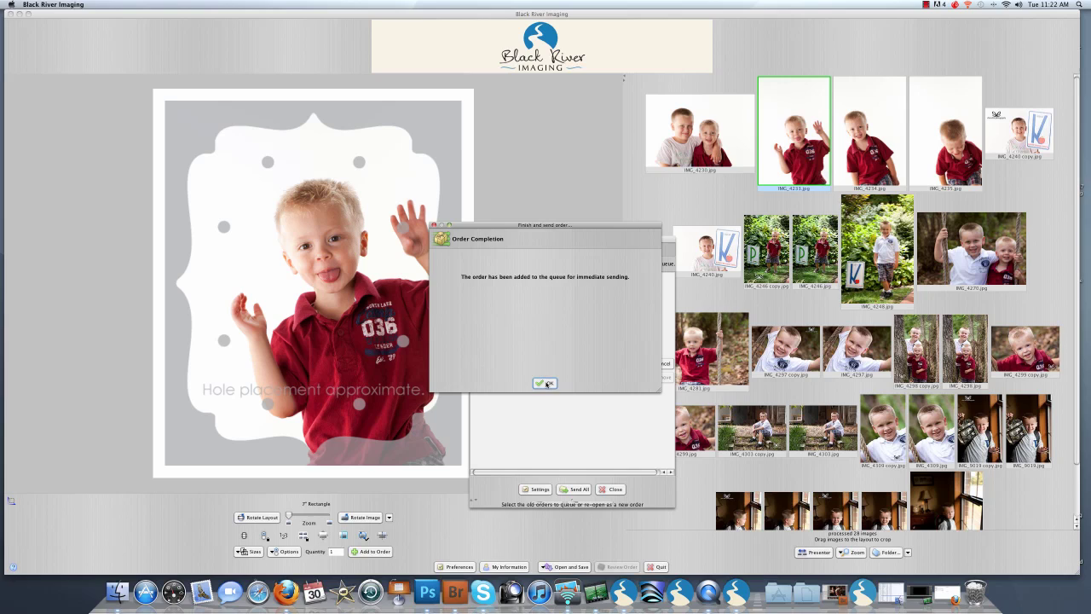
Step: Dismiss the Order Completion message so the queued 1.88 MB order uploads
click(547, 384)
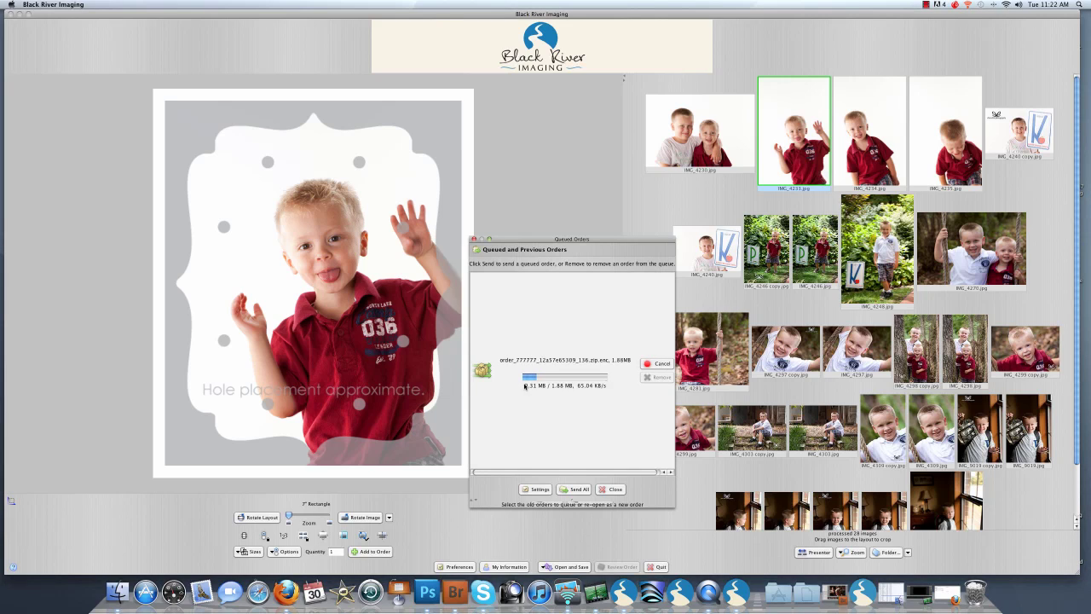